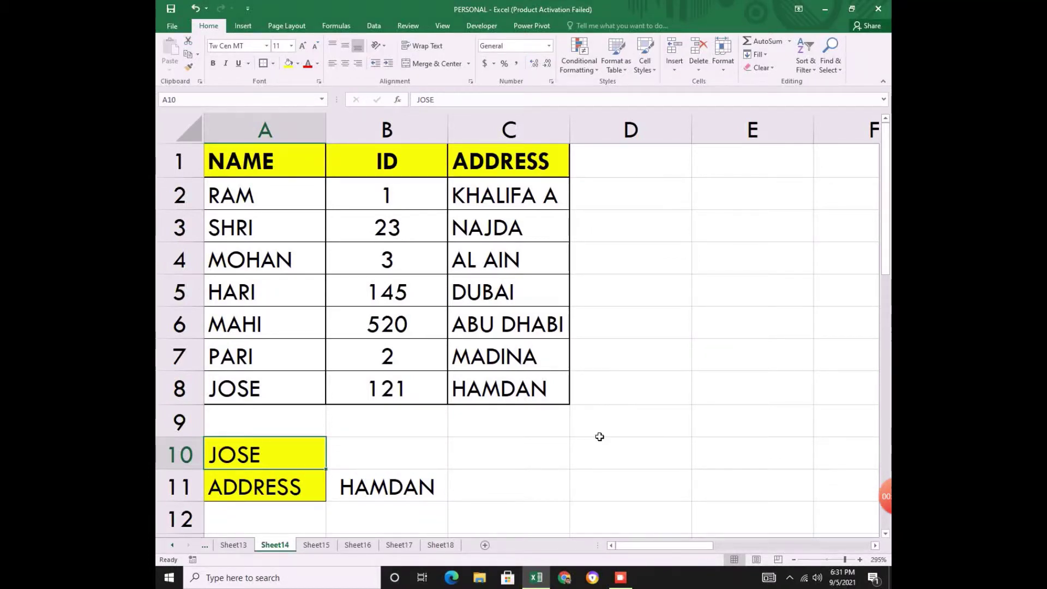
Highlight the A1:C8 lookup table to review it, then clear the highlight.
left_click(311, 178)
left_click_drag(311, 177, 534, 392)
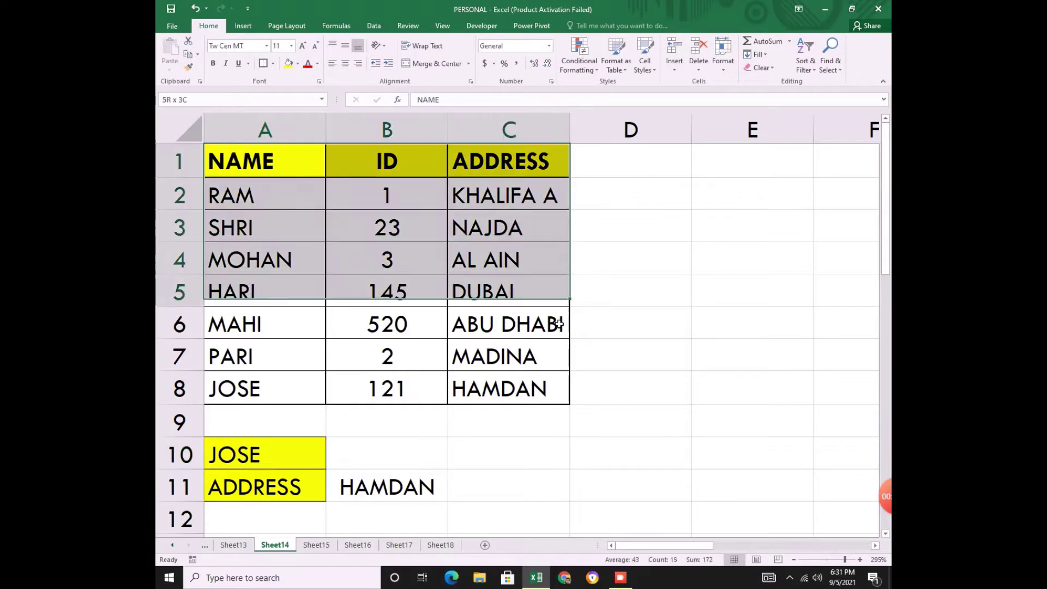
left_click(487, 466)
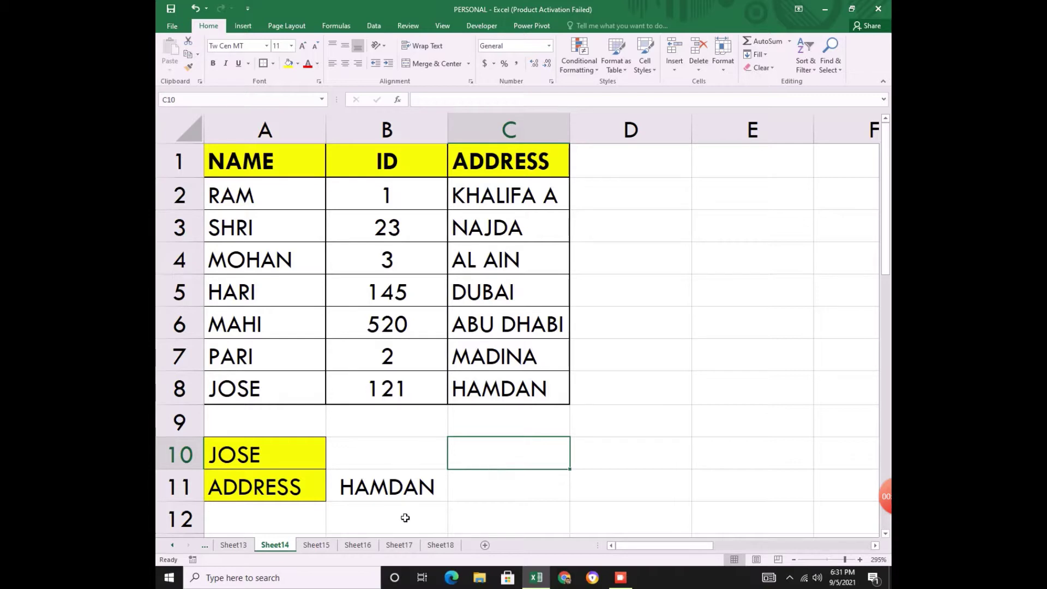
Change the lookup name in A10 to PARI, then to MAHI.
left_click(313, 468)
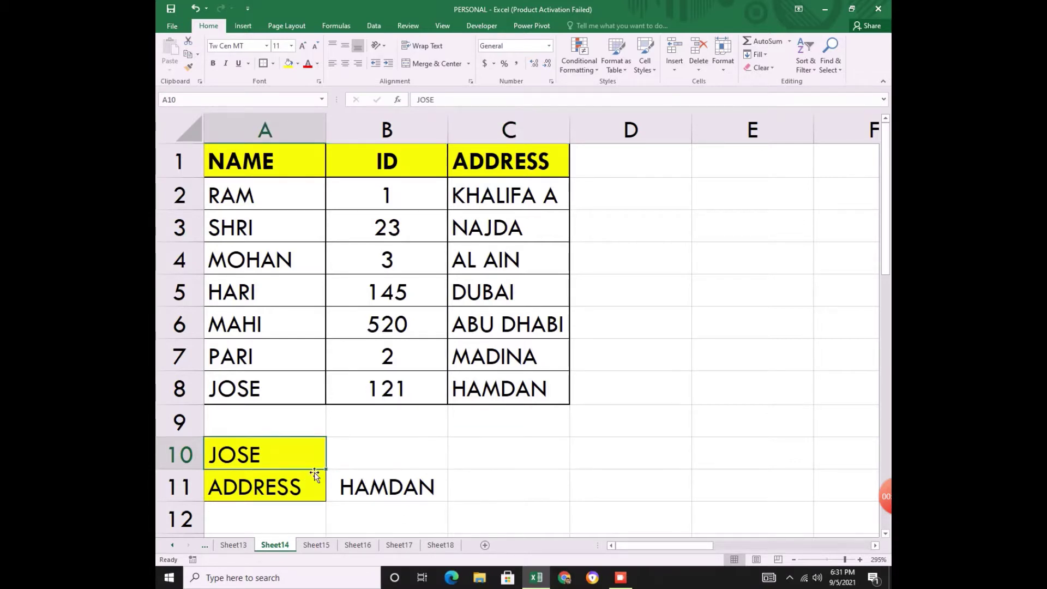
type("PARI")
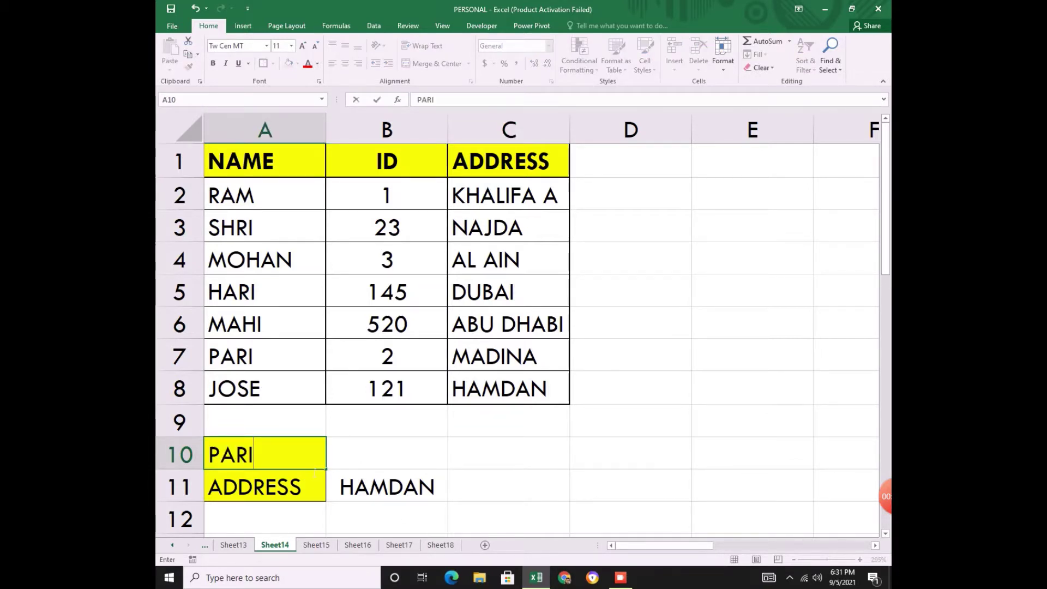
key("Return")
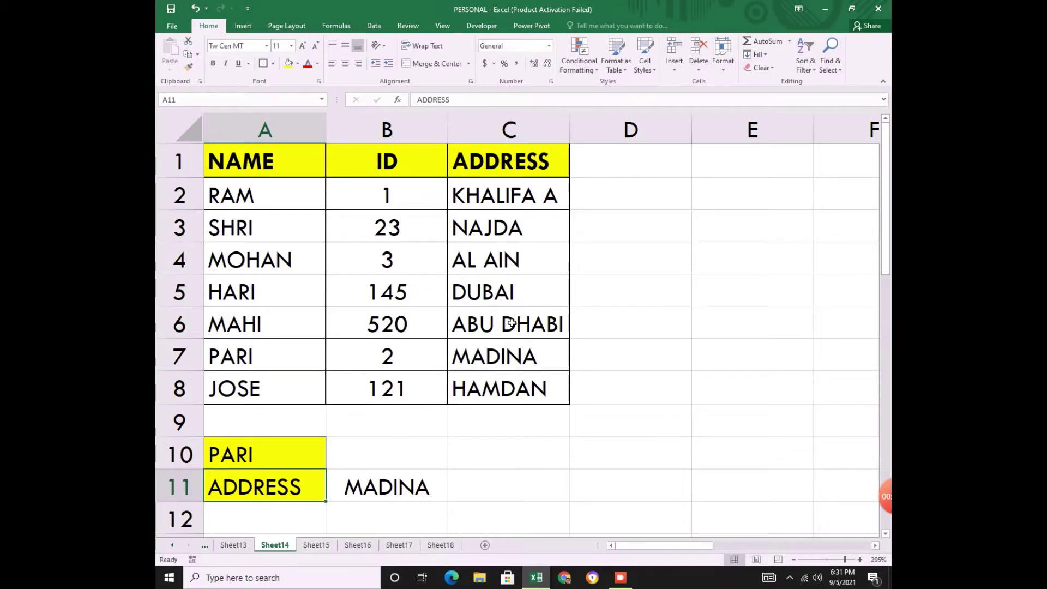
left_click(303, 452)
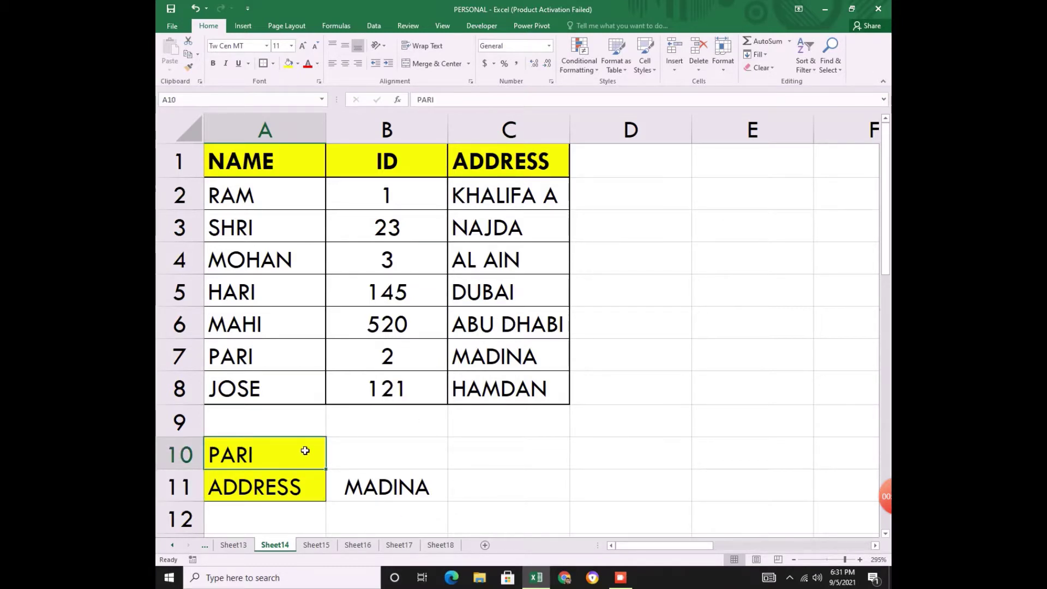
type("MAHI")
key("Return")
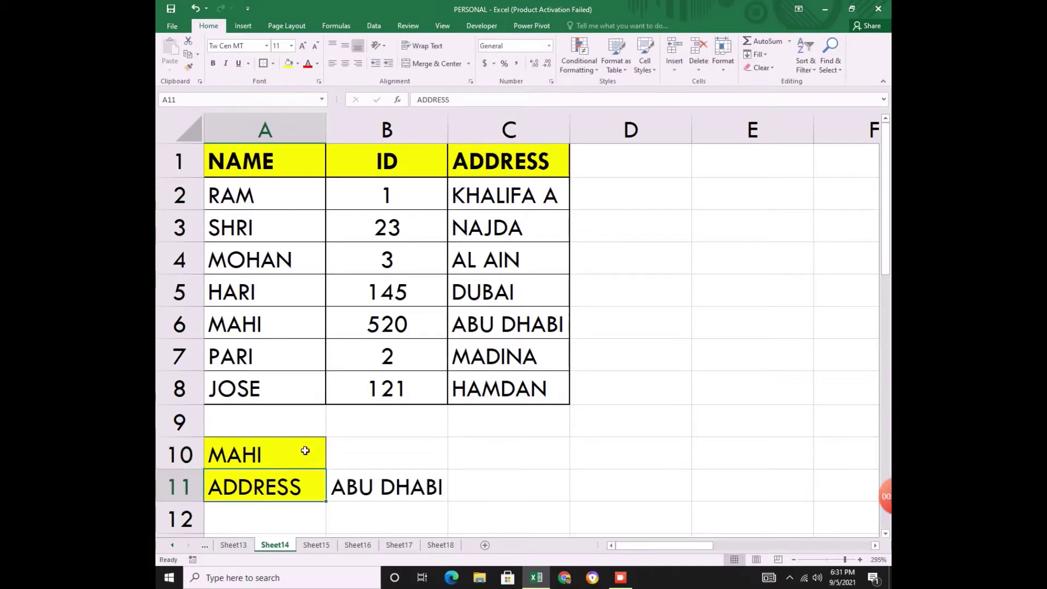
Inspect B10:B11 and select B11 to view its INDEX/MATCH formula returning ABU DHABI.
left_click(305, 451)
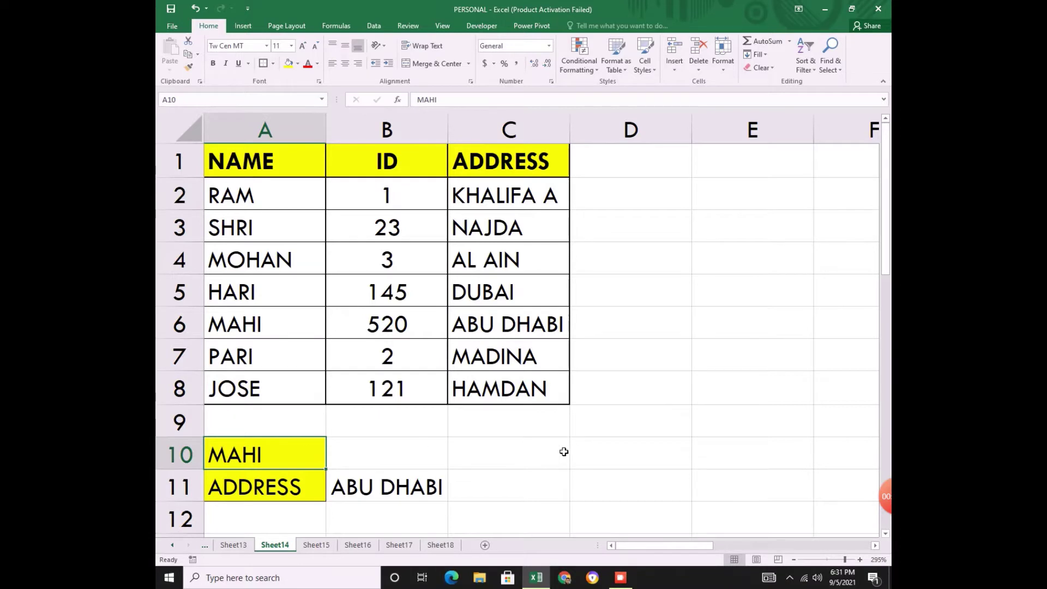
left_click(425, 448)
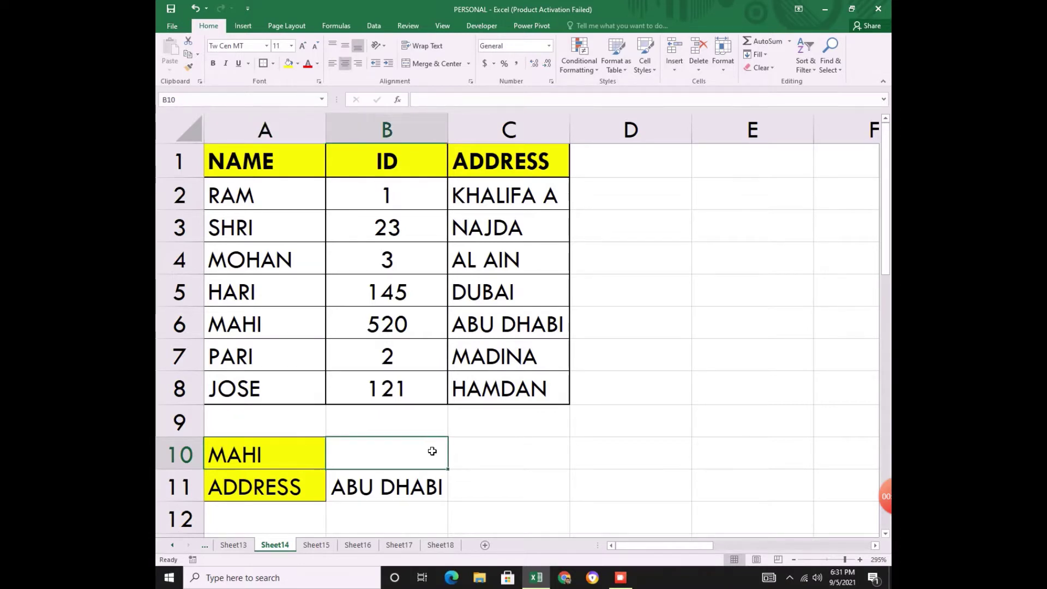
left_click_drag(432, 451, 434, 486)
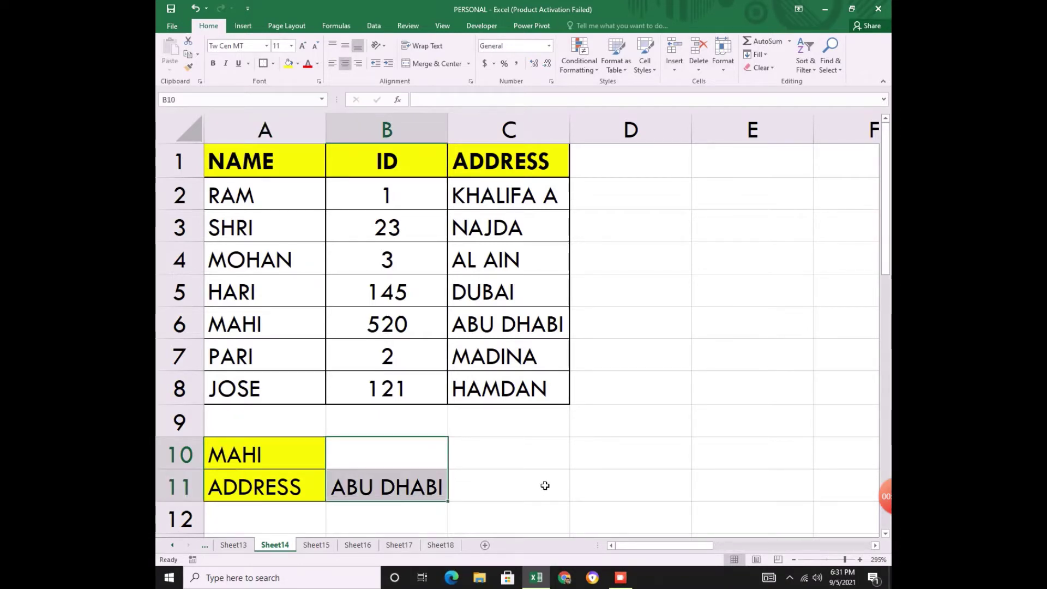
left_click(478, 489)
left_click(428, 489)
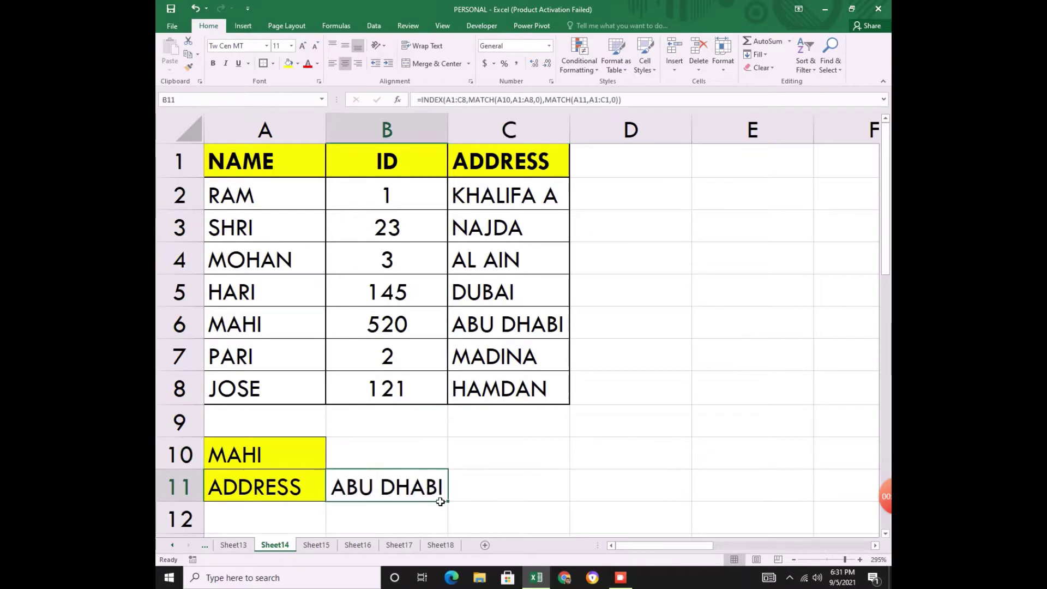
Clear B11's old formula and review the NAME and ADDRESS headings and the A10 name.
key("Delete")
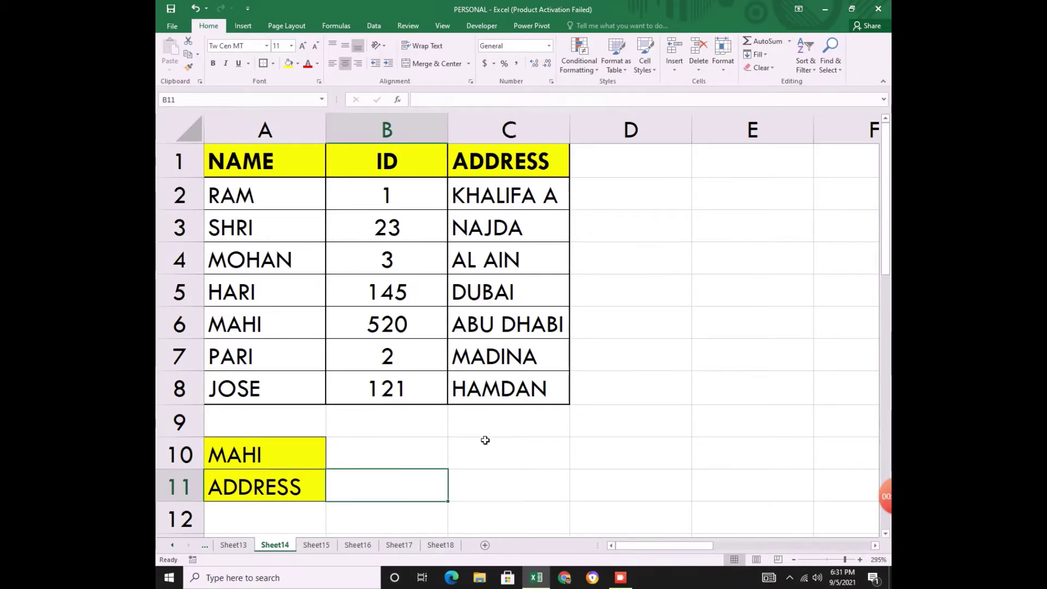
left_click(513, 431)
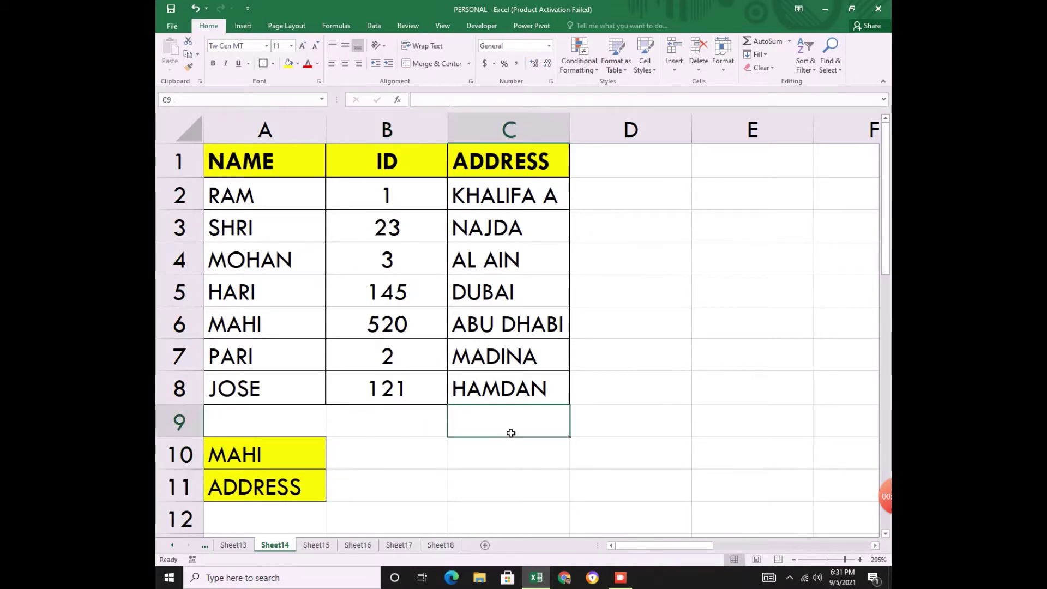
left_click(285, 164)
left_click(515, 164)
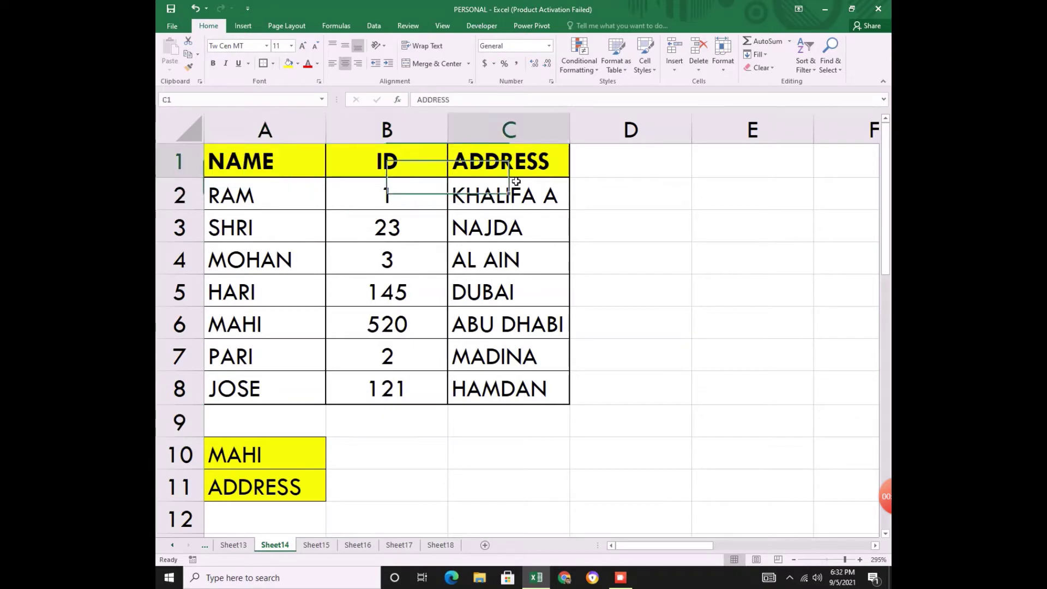
left_click(367, 487)
left_click(285, 465)
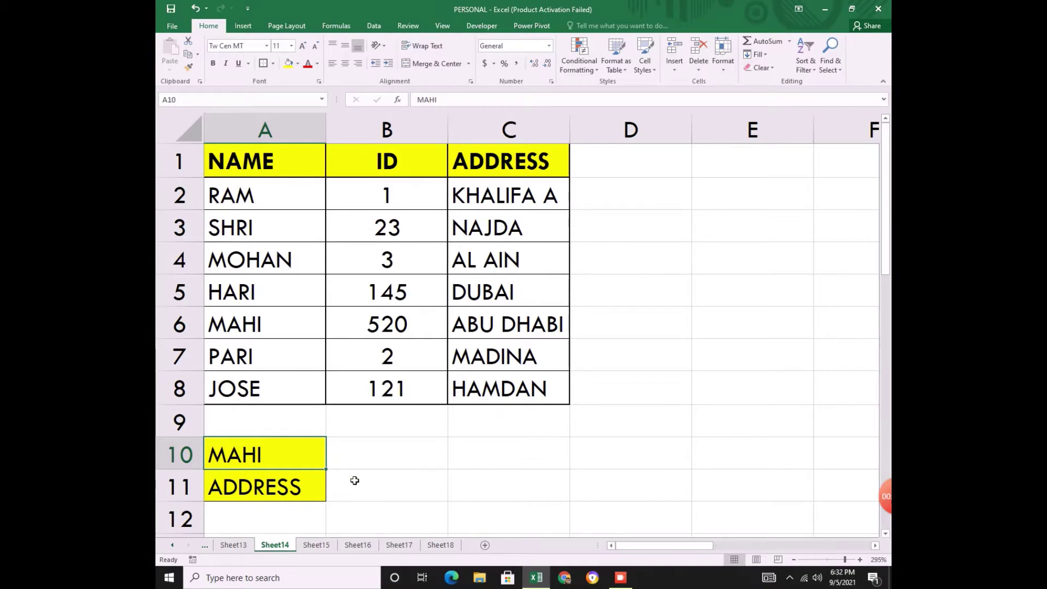
left_click(366, 482)
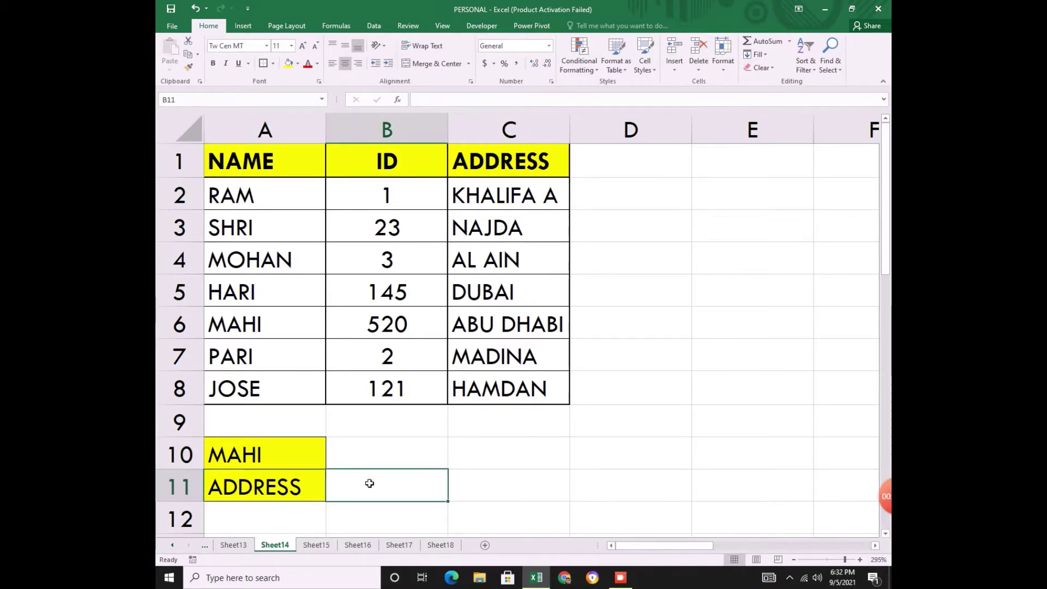
In B11 enter =INDEX(A1:C8,MATCH(A10,A1:A8,0), with exact match, and begin a second MATCH.
type("=IN")
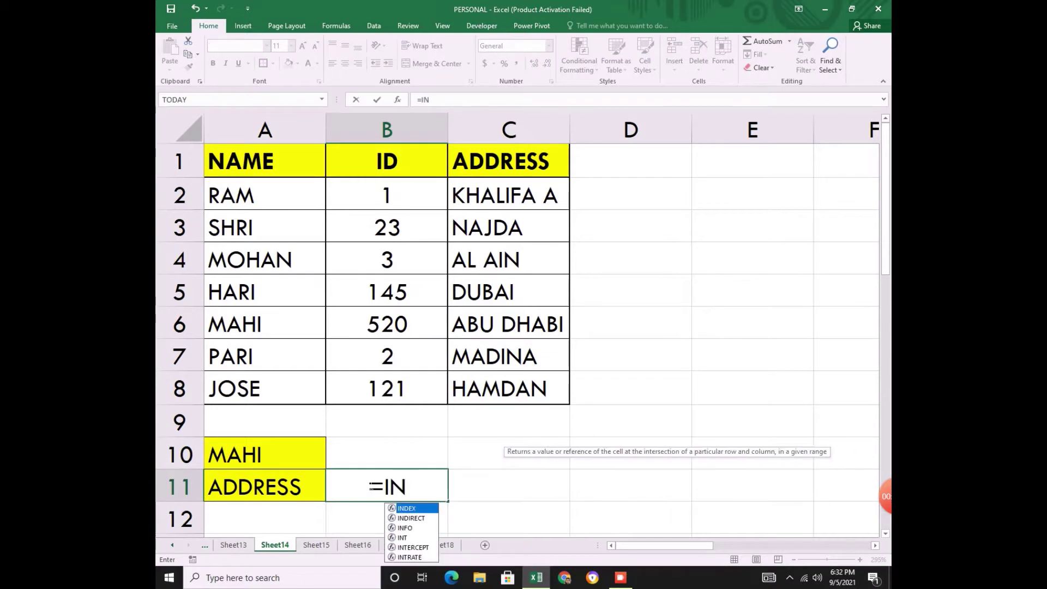
key("Tab")
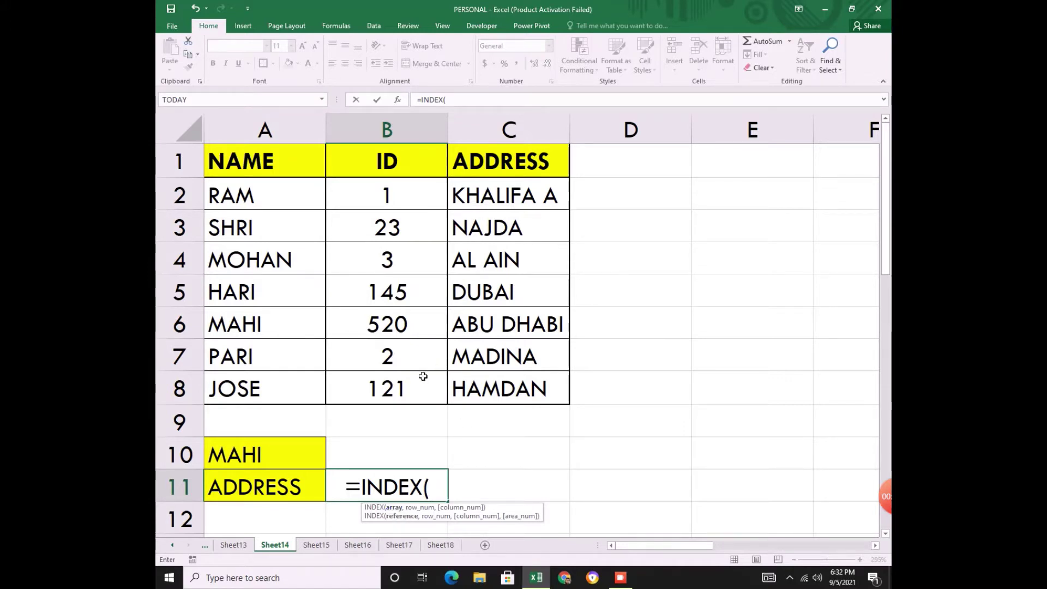
left_click_drag(231, 167, 521, 388)
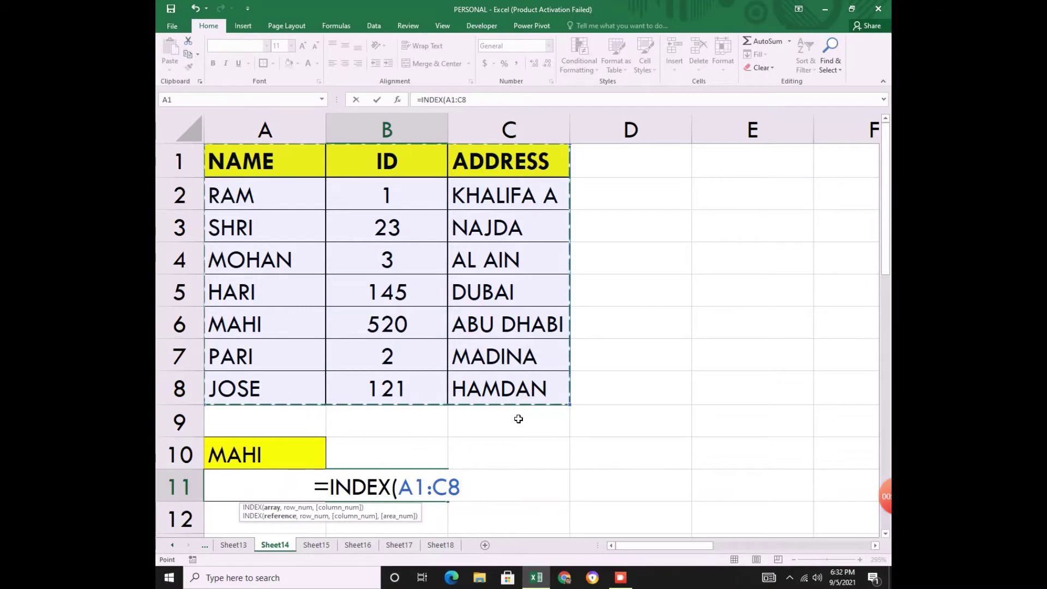
type(",M")
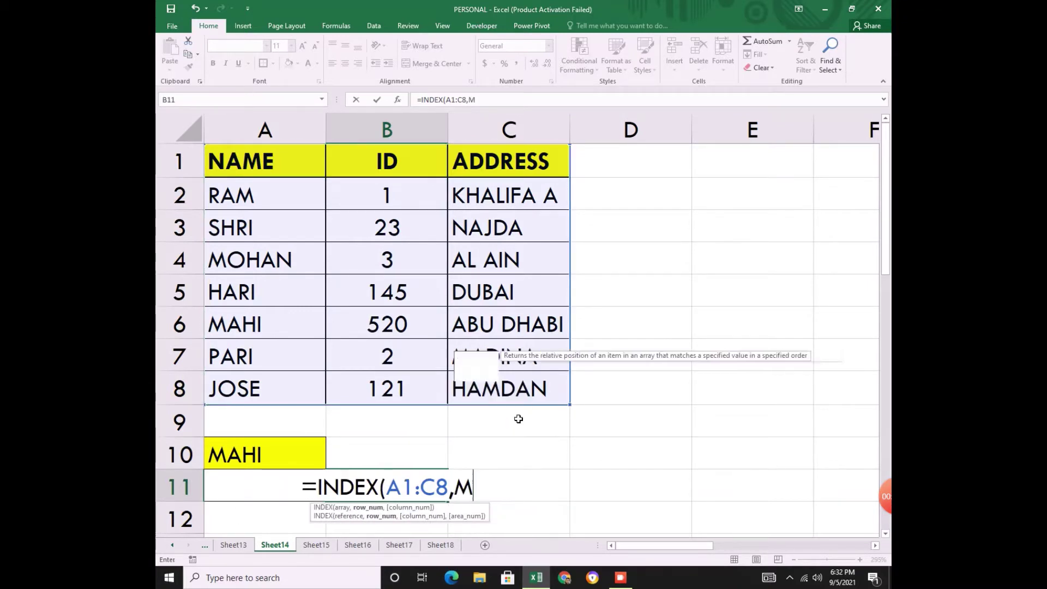
type("A")
key("Tab")
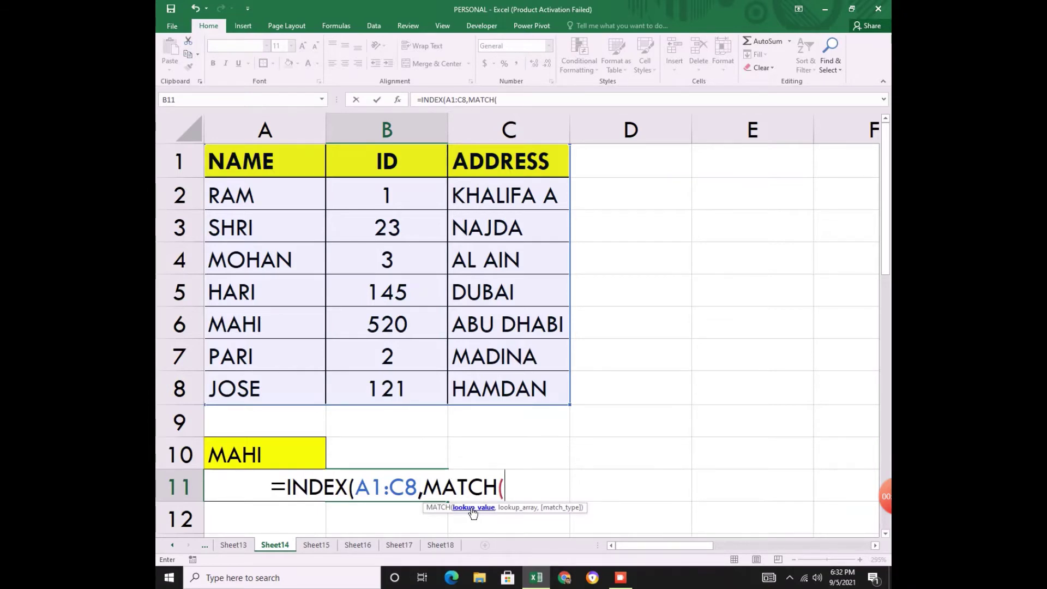
left_click(265, 456)
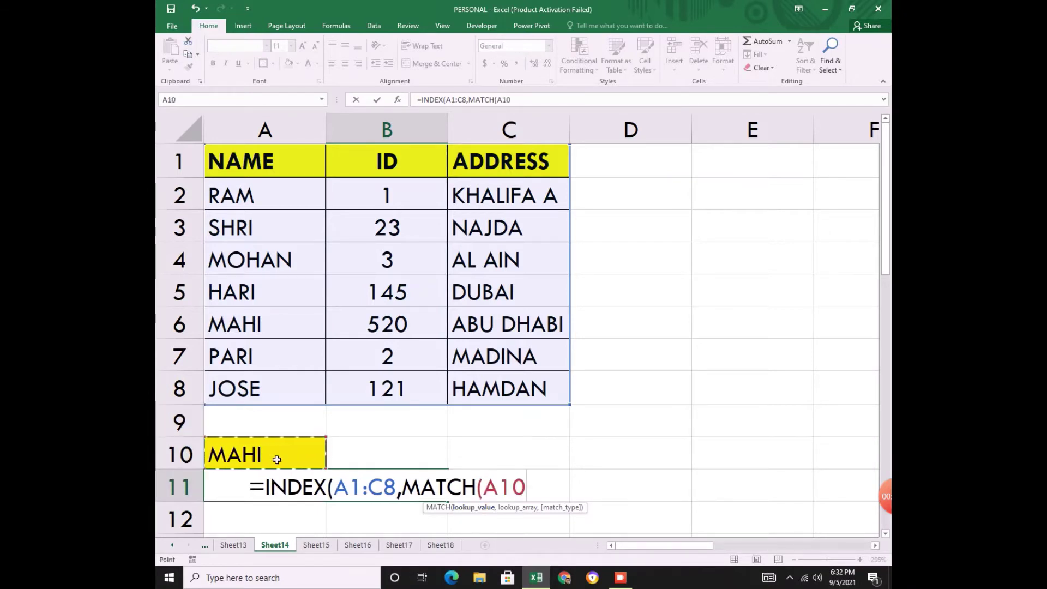
type(",")
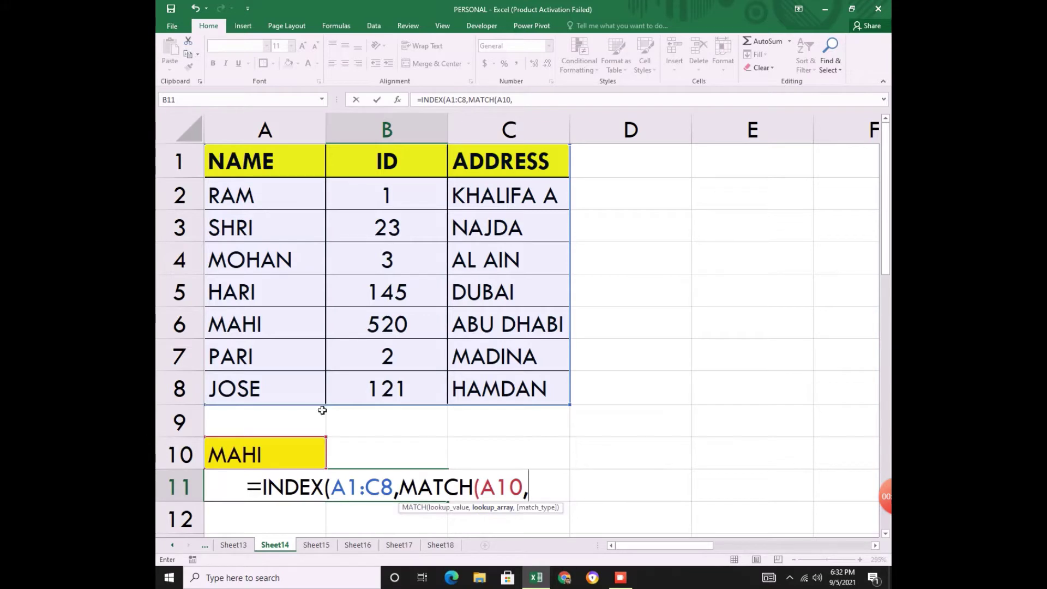
left_click_drag(256, 170, 259, 394)
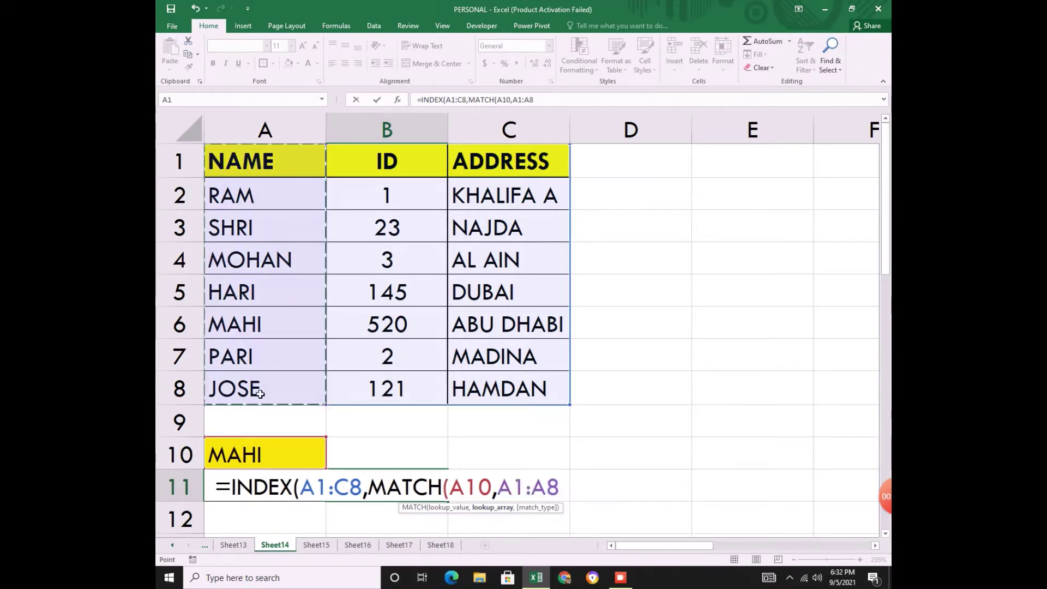
type(",")
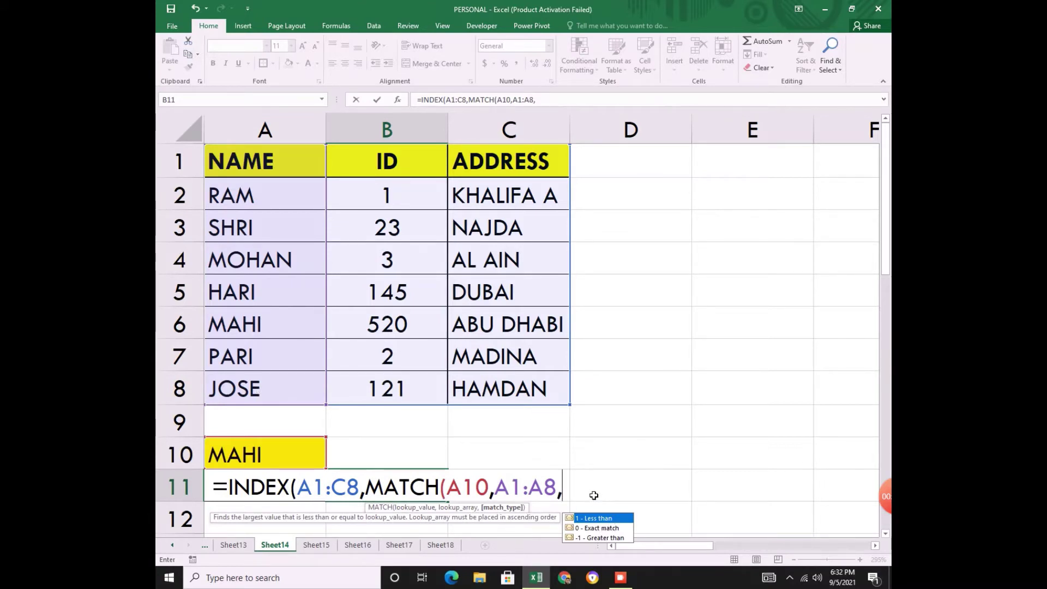
type("0")
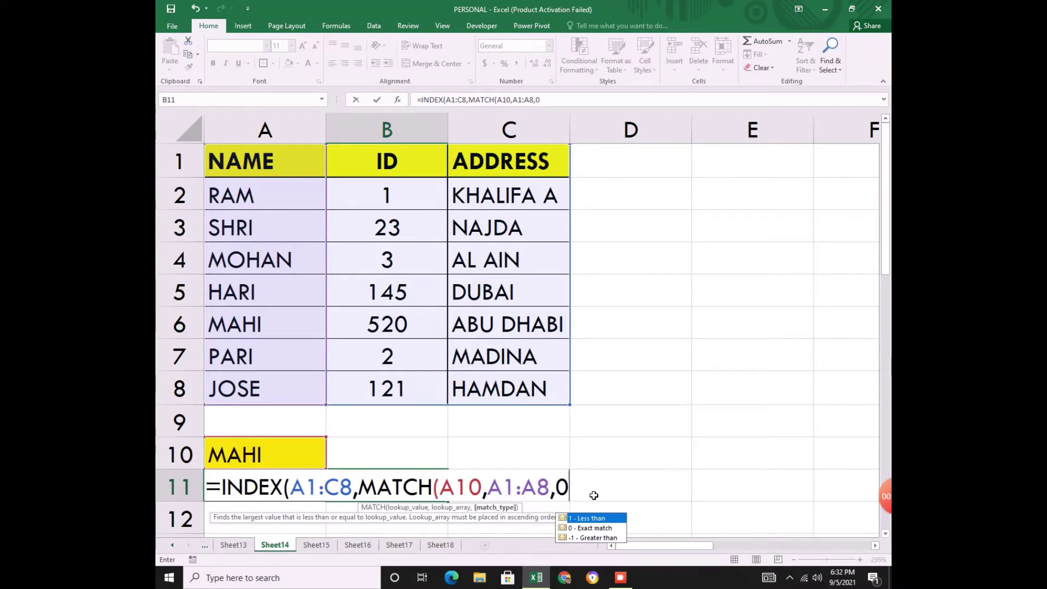
type(")")
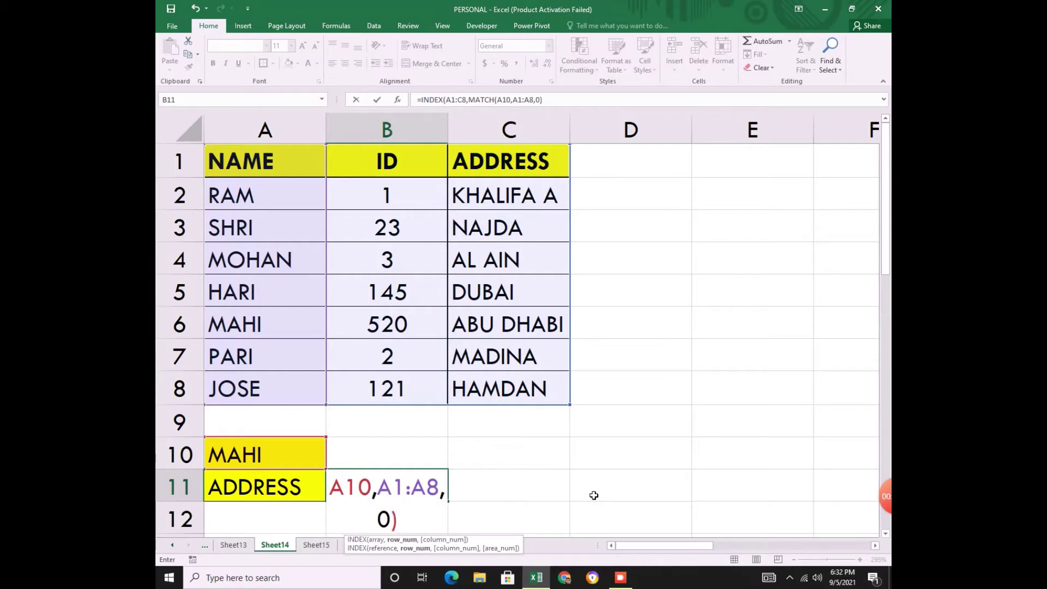
type(",MA")
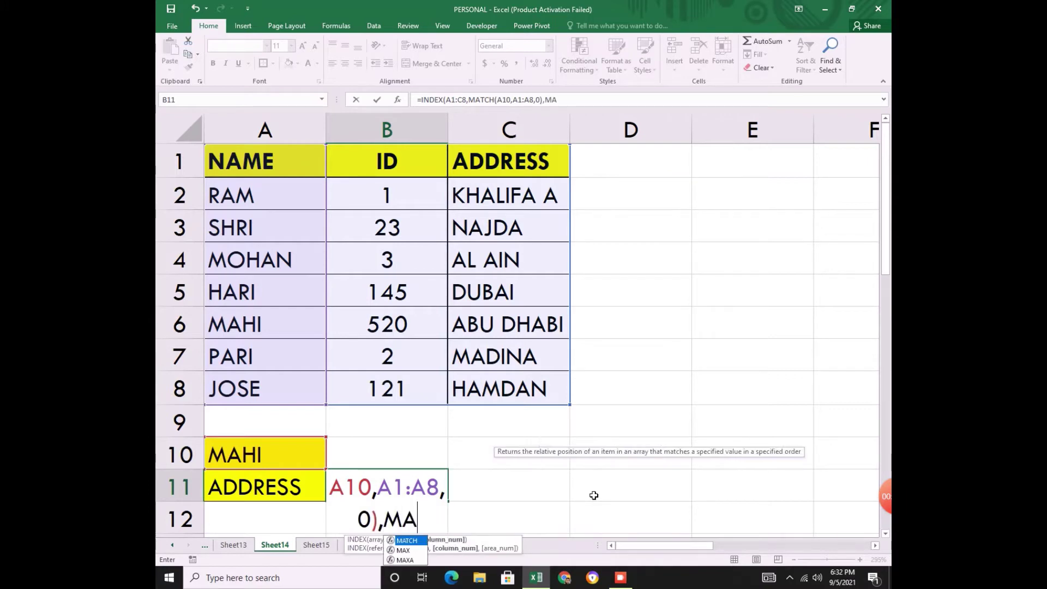
Complete B11 as =INDEX(A1:C8,MATCH(A10,A1:A8,0),MATCH(A11,A1:C1,0)) and commit it.
key("Tab")
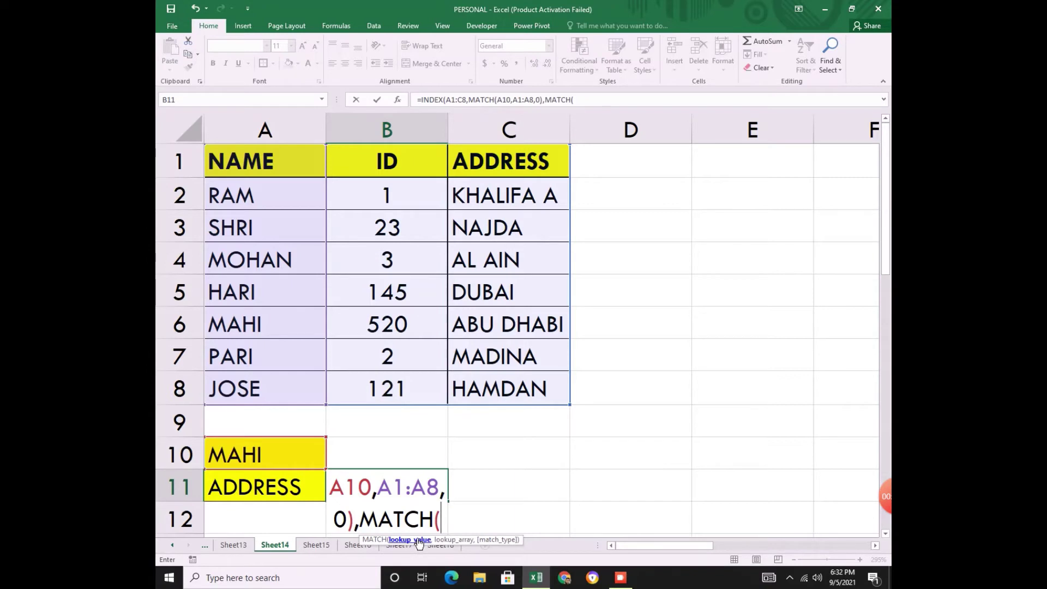
left_click(261, 499)
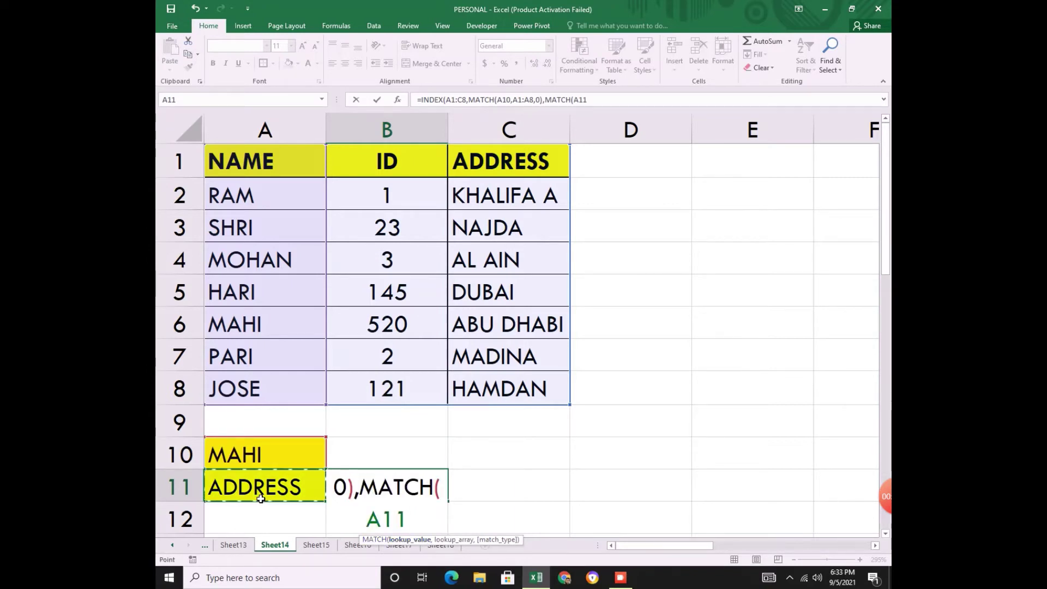
type(",")
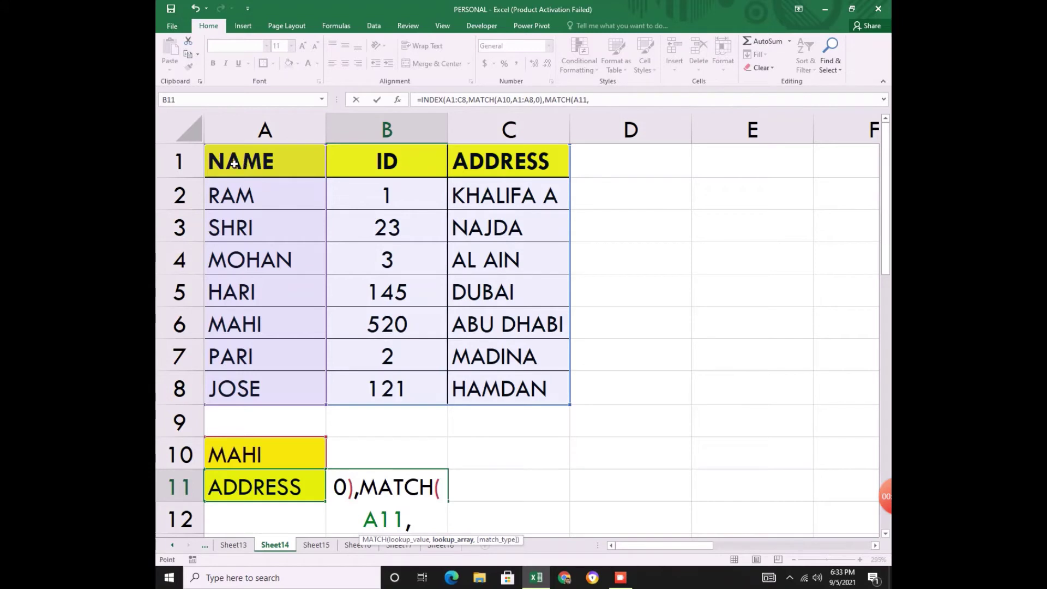
left_click_drag(235, 165, 505, 173)
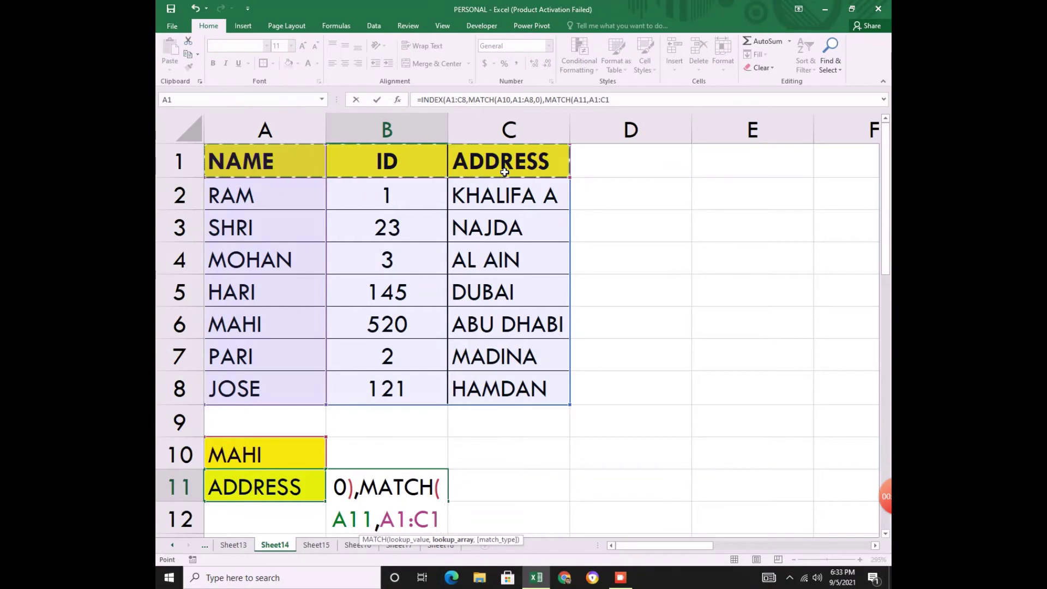
type(",")
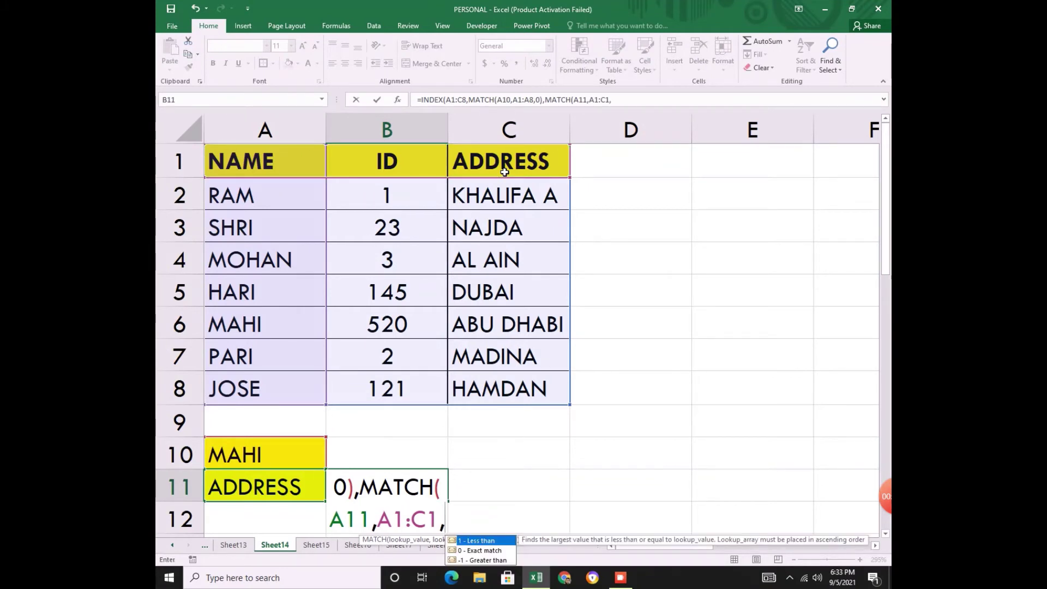
type("0)")
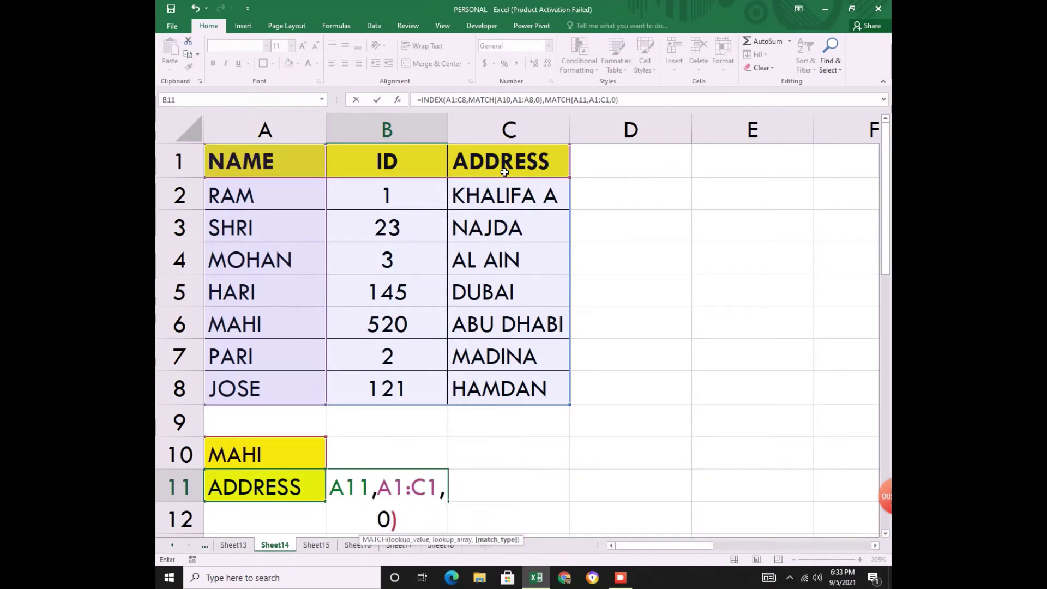
type(")")
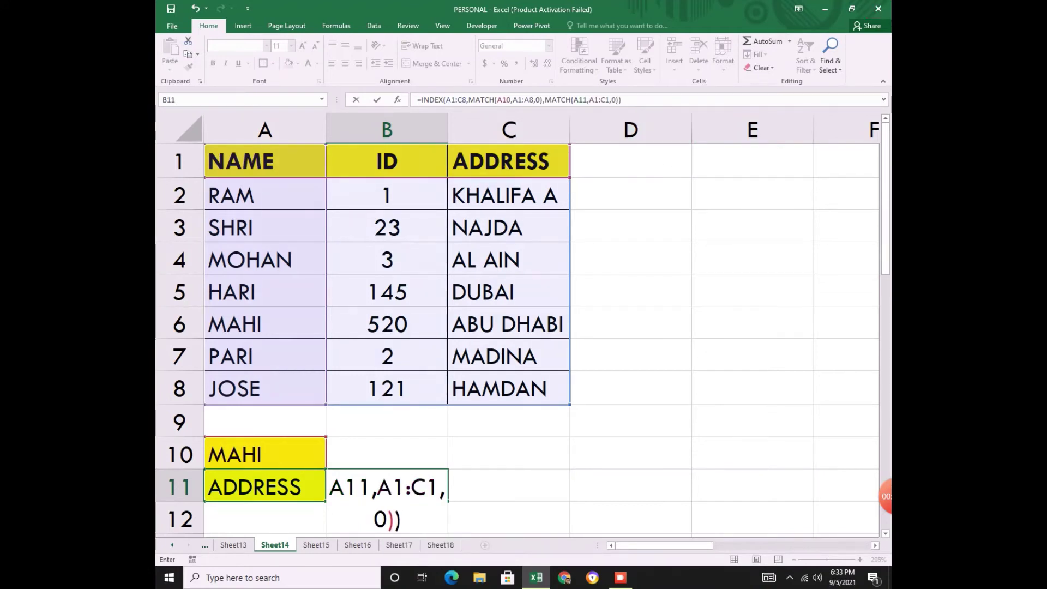
left_click_drag(621, 100, 393, 104)
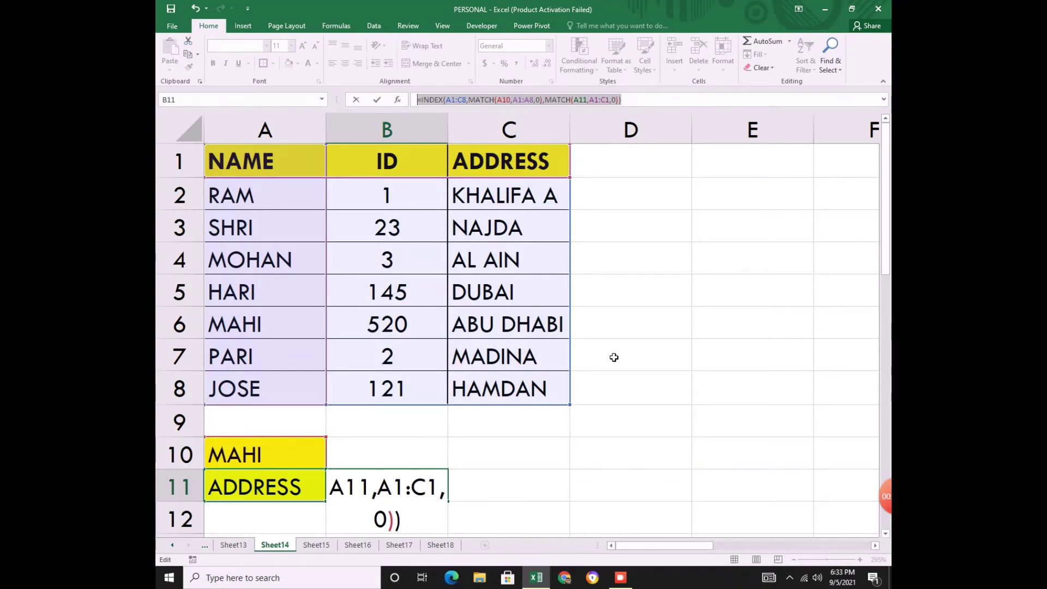
key("Return")
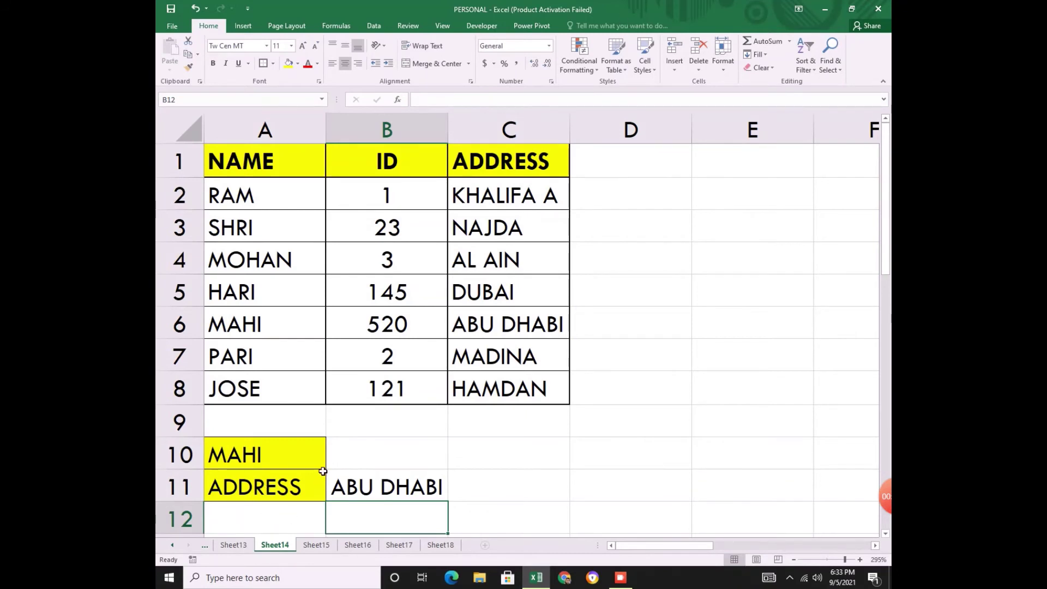
Enter RAM in A10 (B11 gives KHALIFA A), then MOHAN (B11 gives AL AIN).
key("Up")
left_click(299, 461)
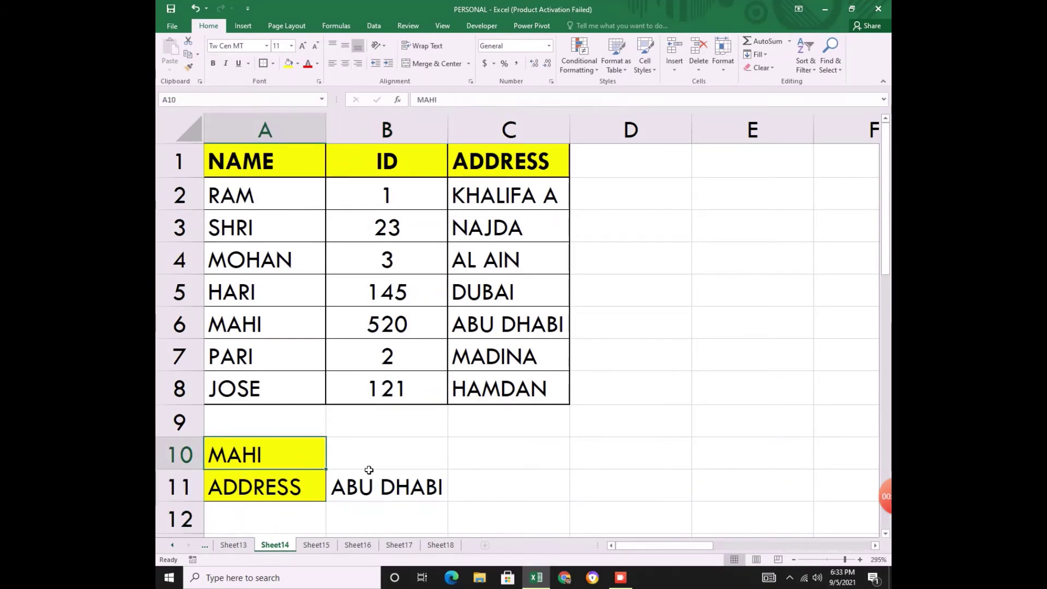
type("RAM")
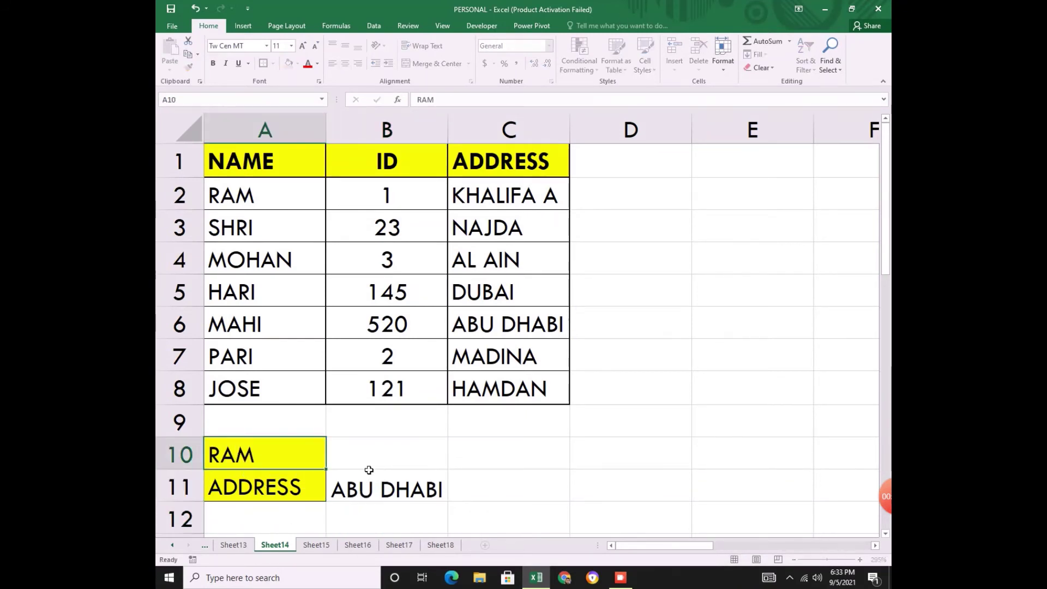
key("Return")
left_click(354, 477)
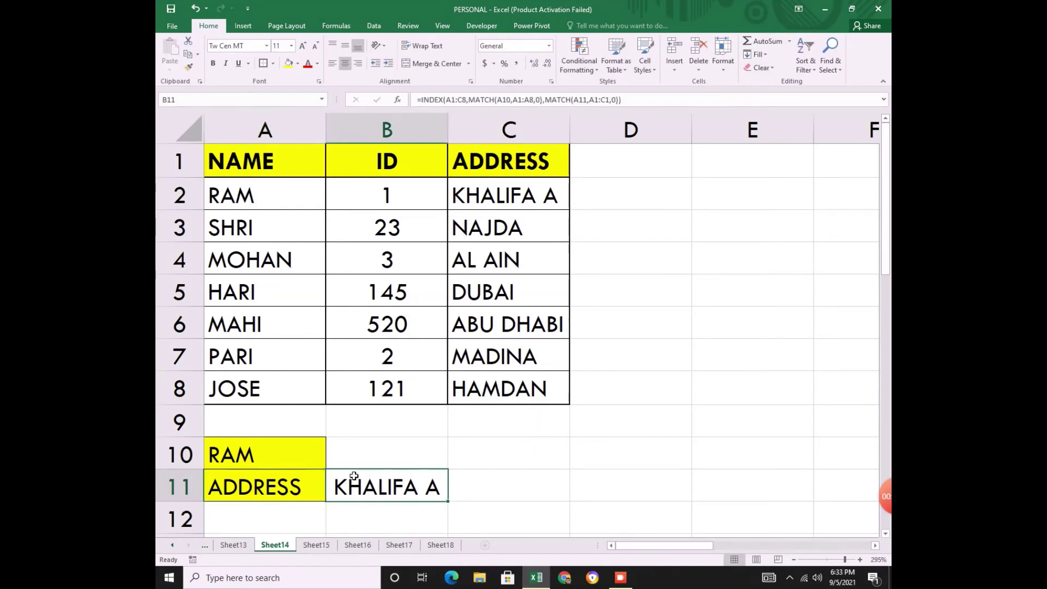
left_click(272, 454)
type("M")
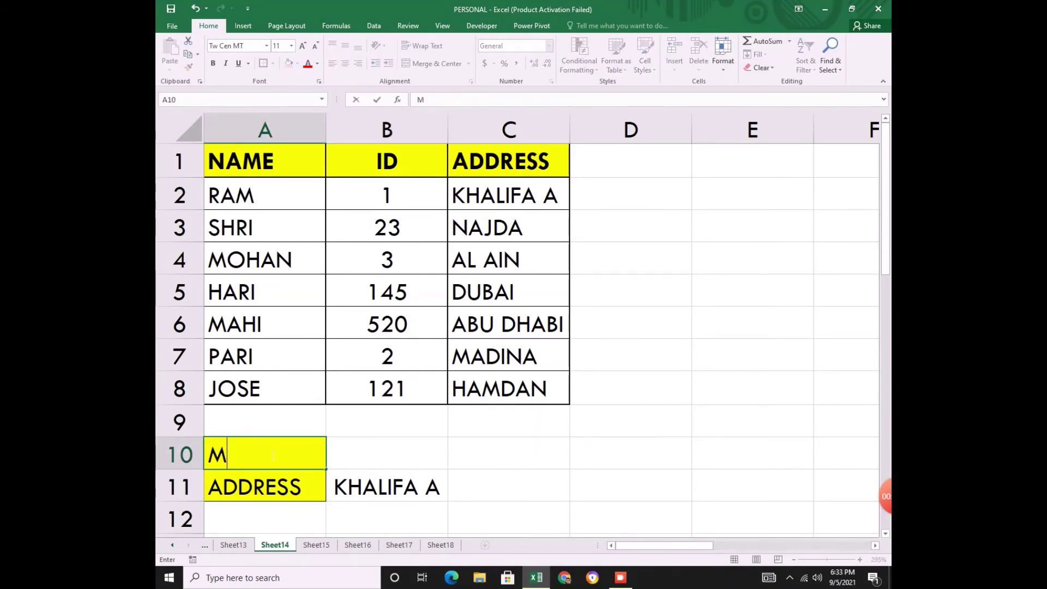
type("OHAN")
key("Return")
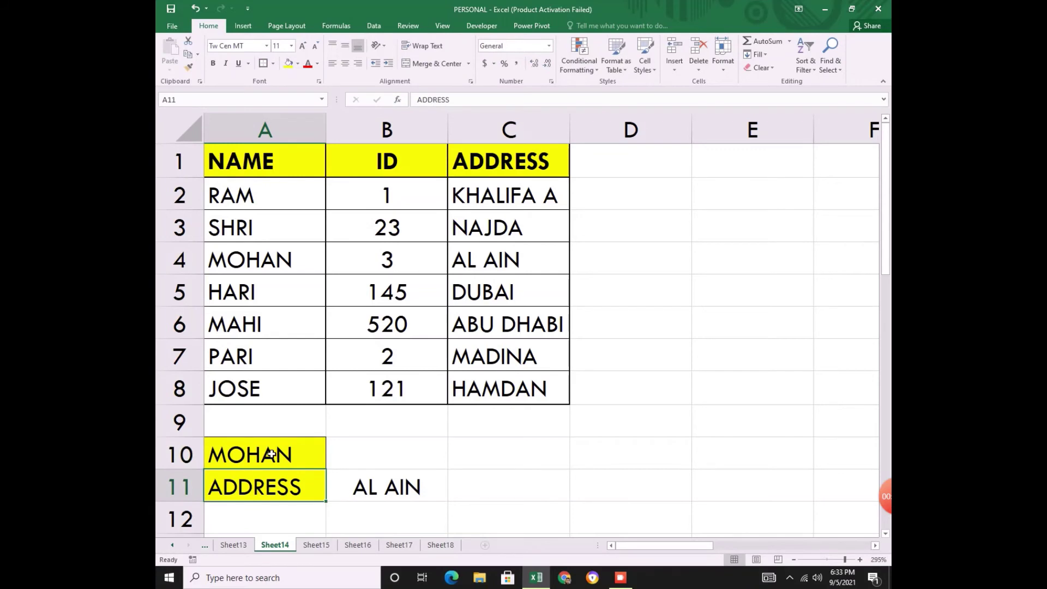
left_click(391, 496)
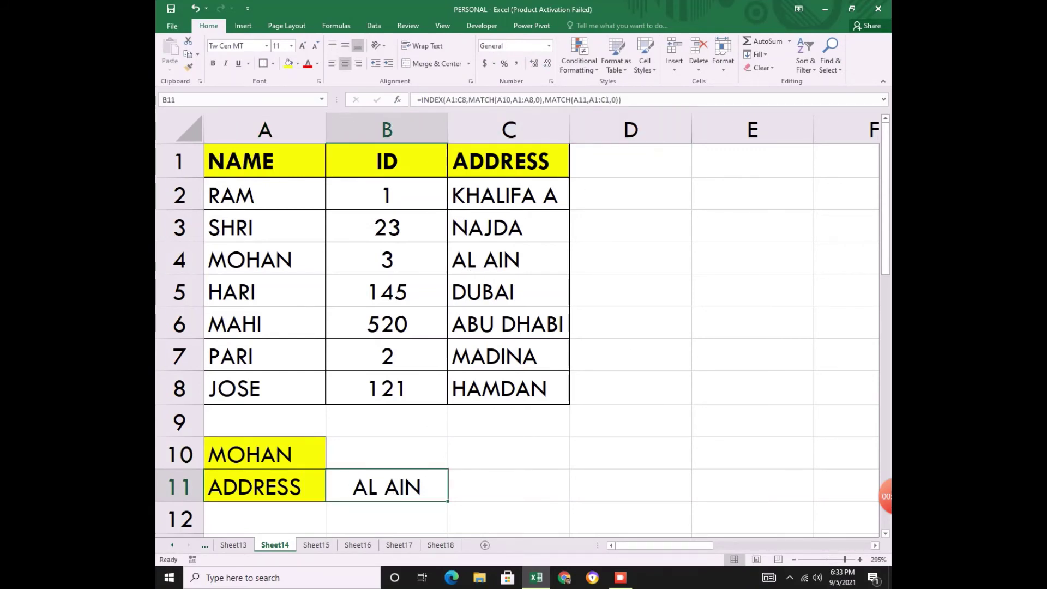
left_click_drag(622, 99, 417, 99)
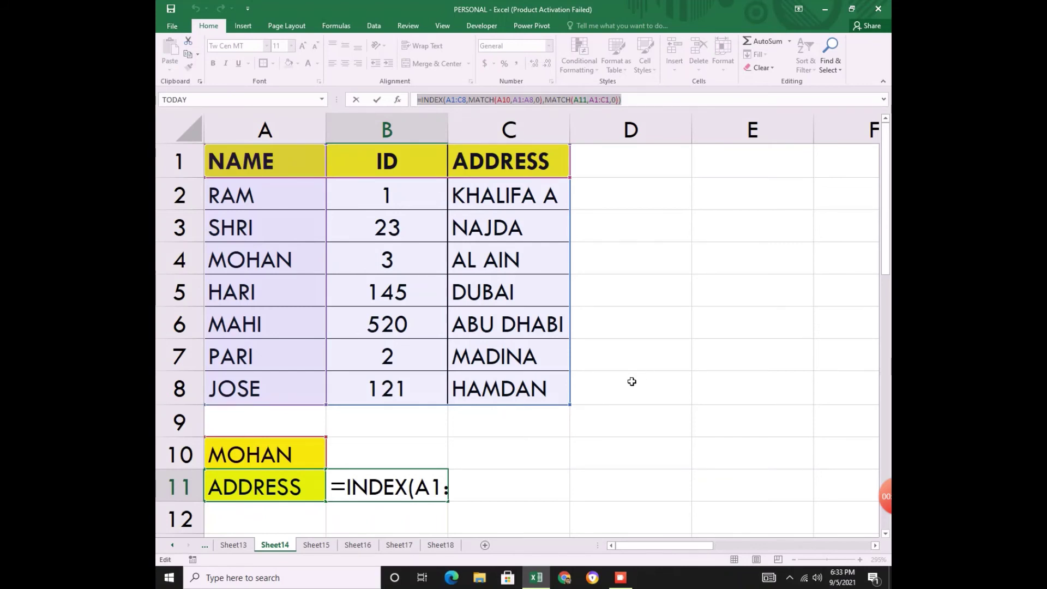
Backspace away B11's remaining C9 reference and equals sign, then finish editing.
left_click(541, 430)
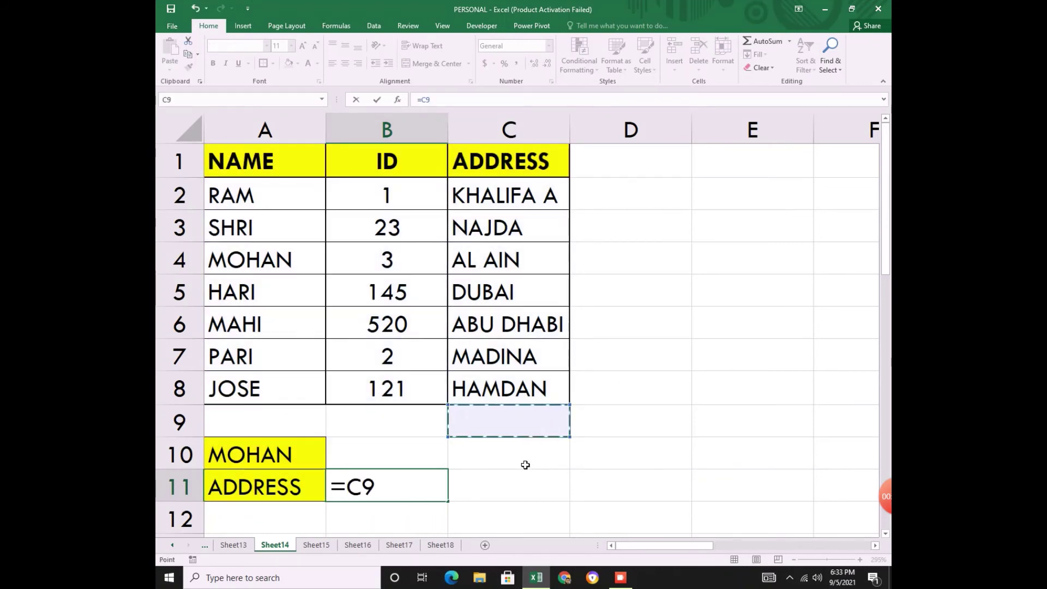
key("BackSpace")
key("BackSpace")
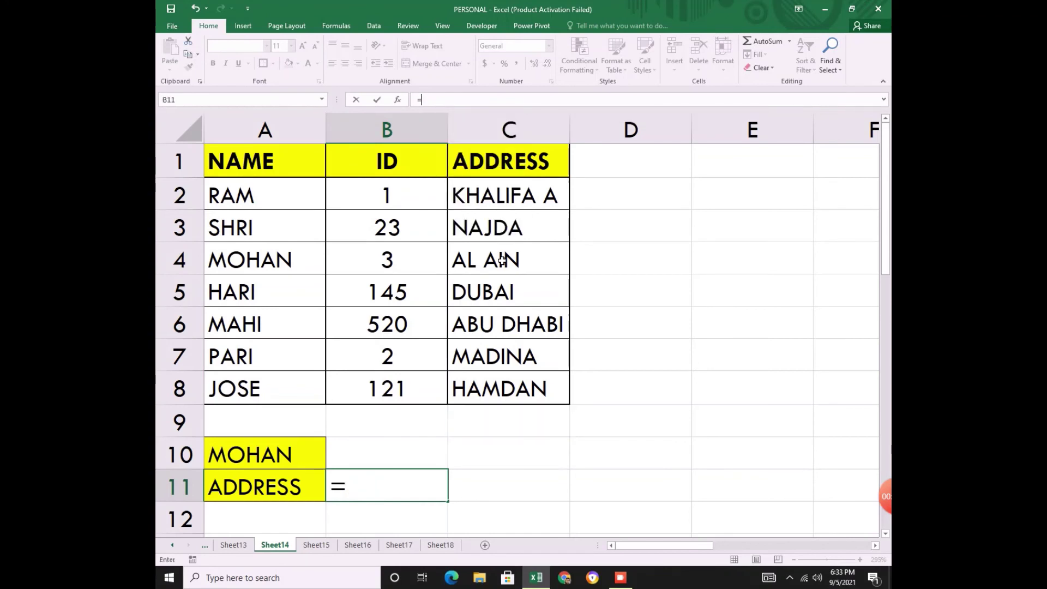
key("BackSpace")
left_click(439, 465)
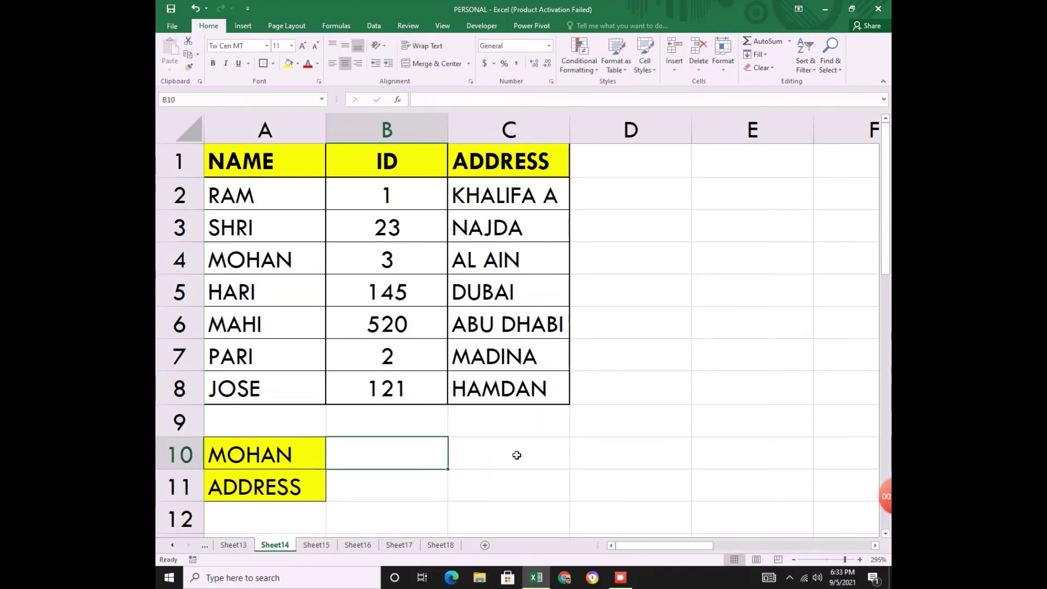